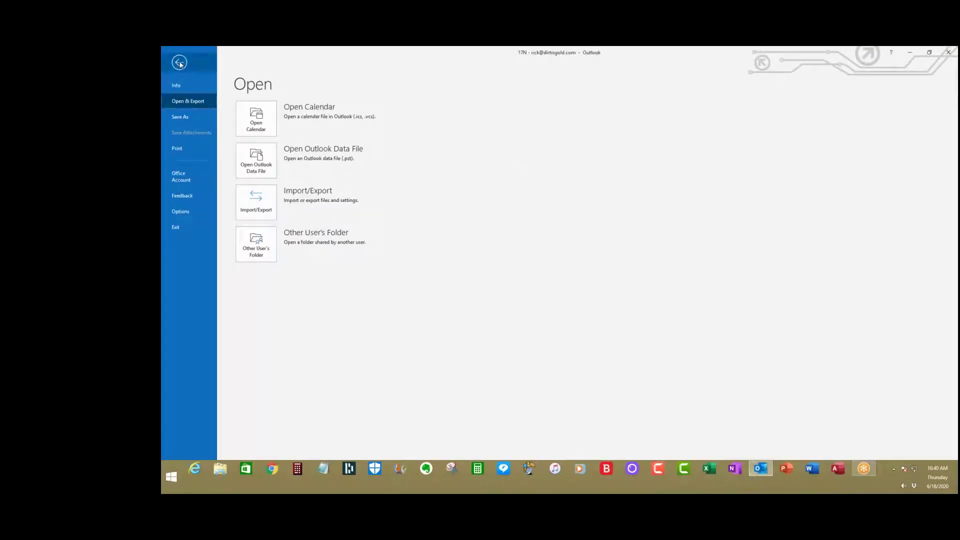
Start an Import/Export from another file, choosing Comma Separated Values as the file type.
click(180, 63)
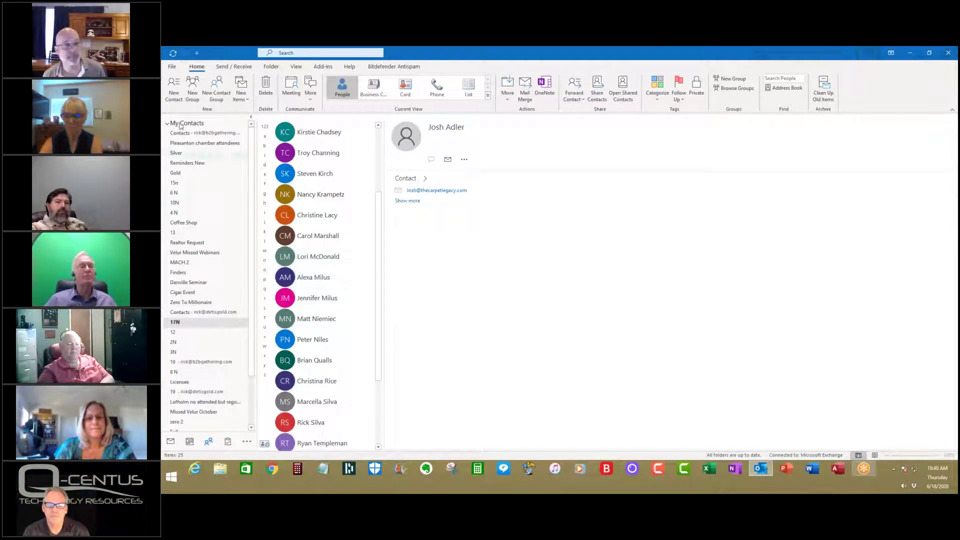
click(172, 66)
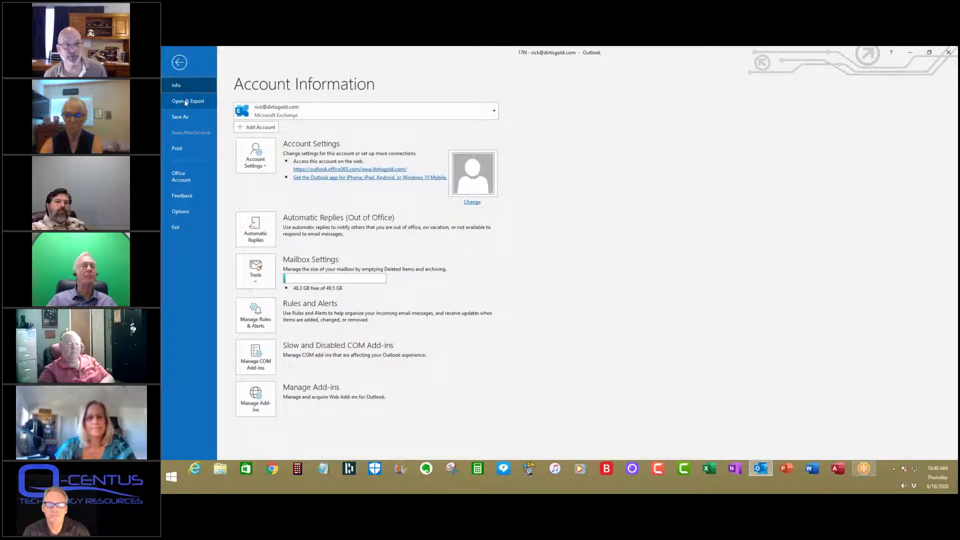
click(185, 101)
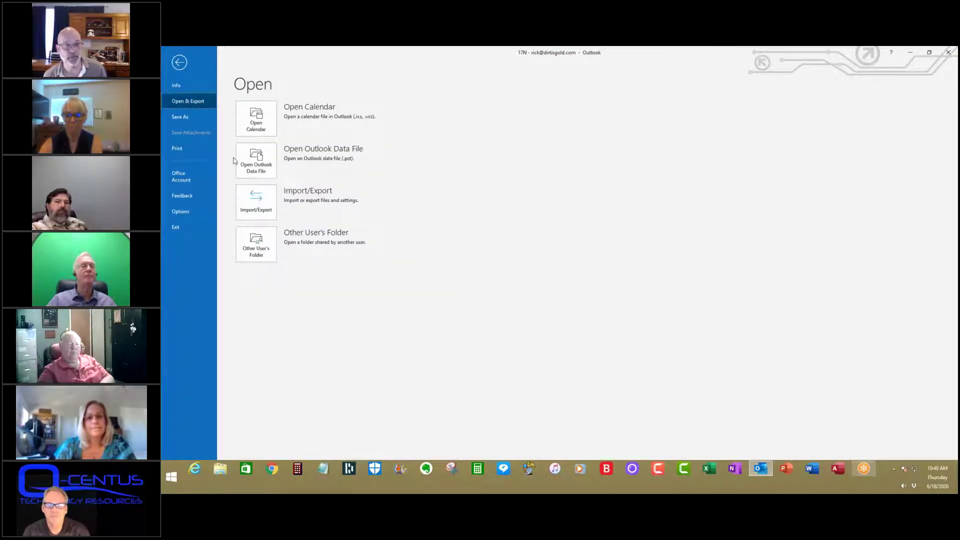
click(256, 204)
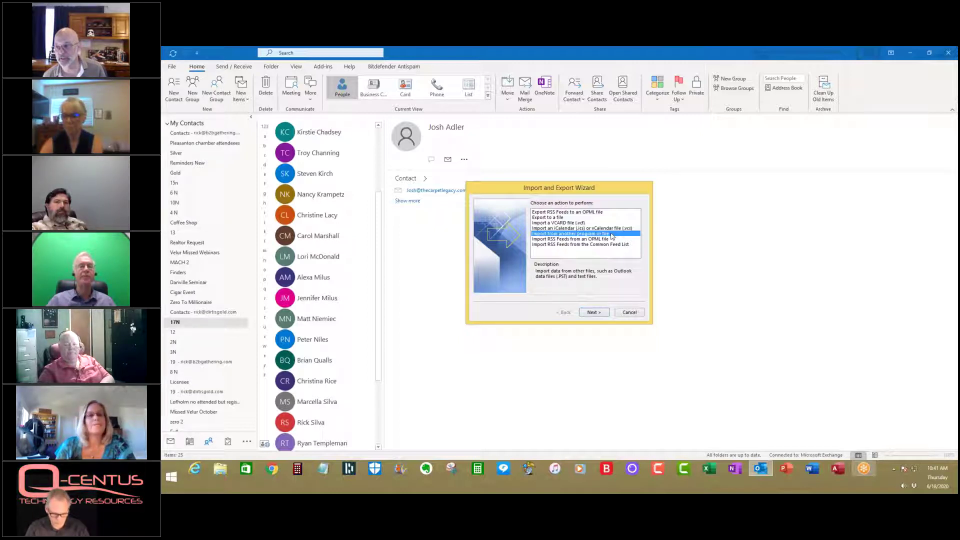
click(598, 313)
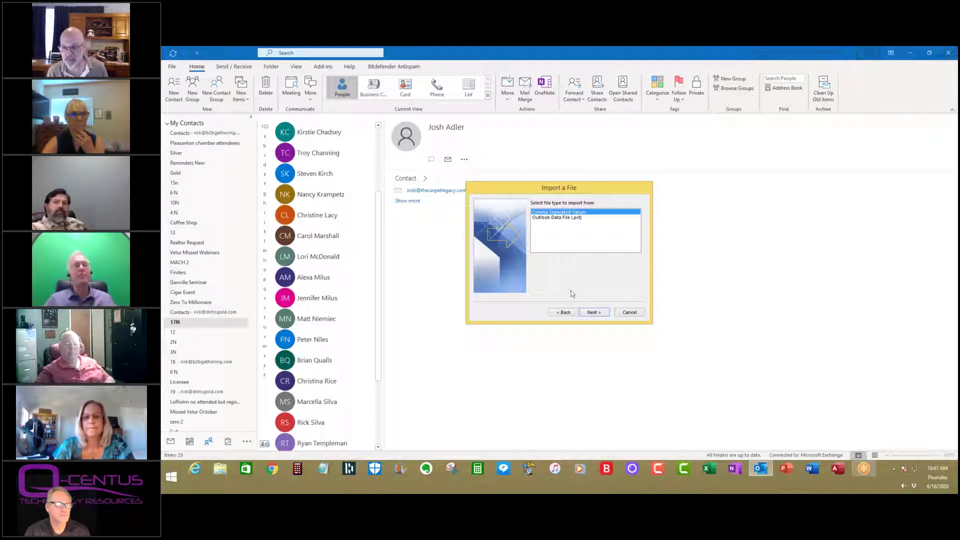
click(592, 312)
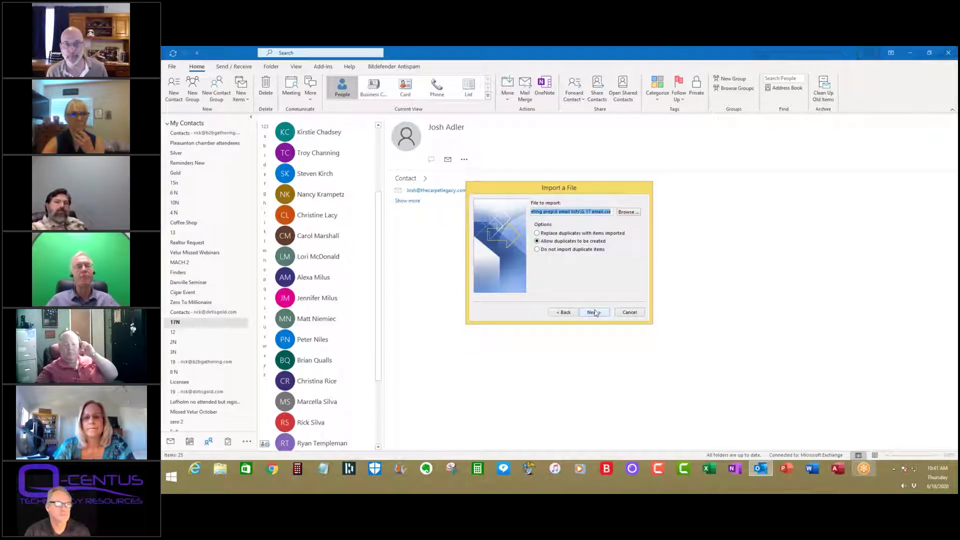
Pick G 02 Email.csv as the import file, set not to import duplicate items.
click(628, 212)
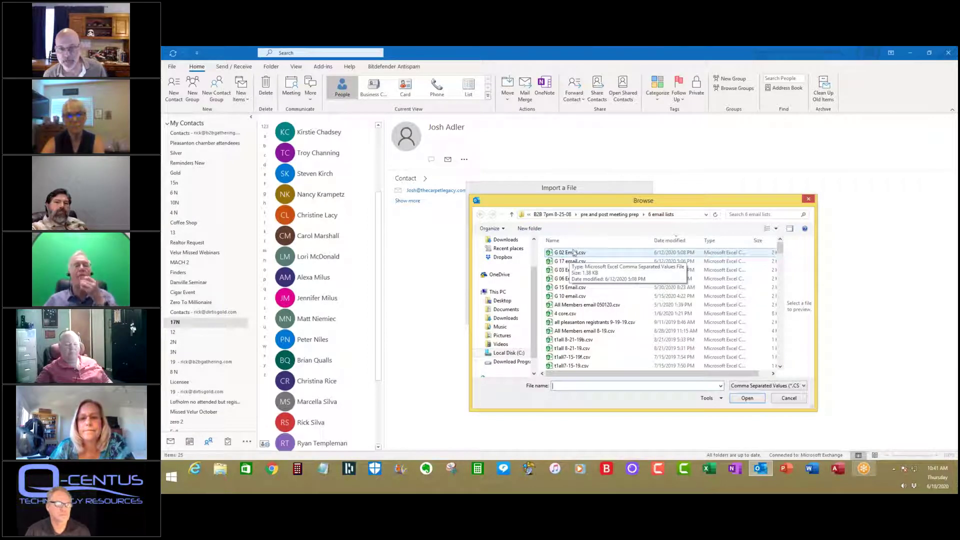
double_click(575, 254)
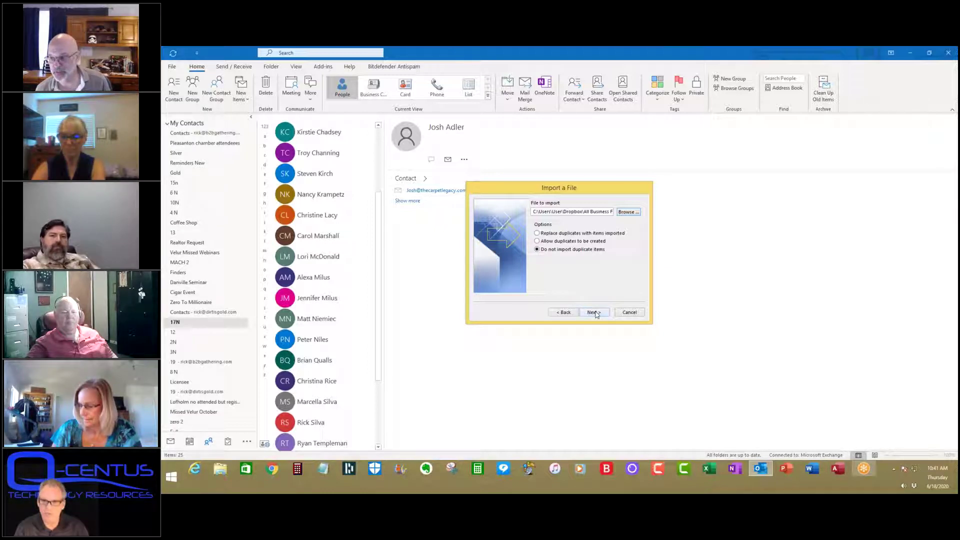
click(595, 313)
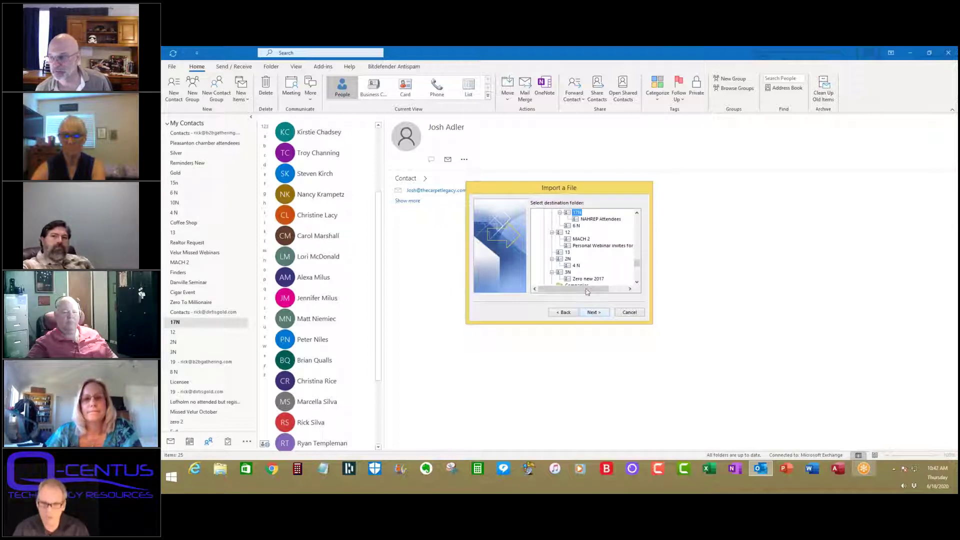
Choose the 17N contacts folder as the destination for G 02 Email.csv.
click(564, 313)
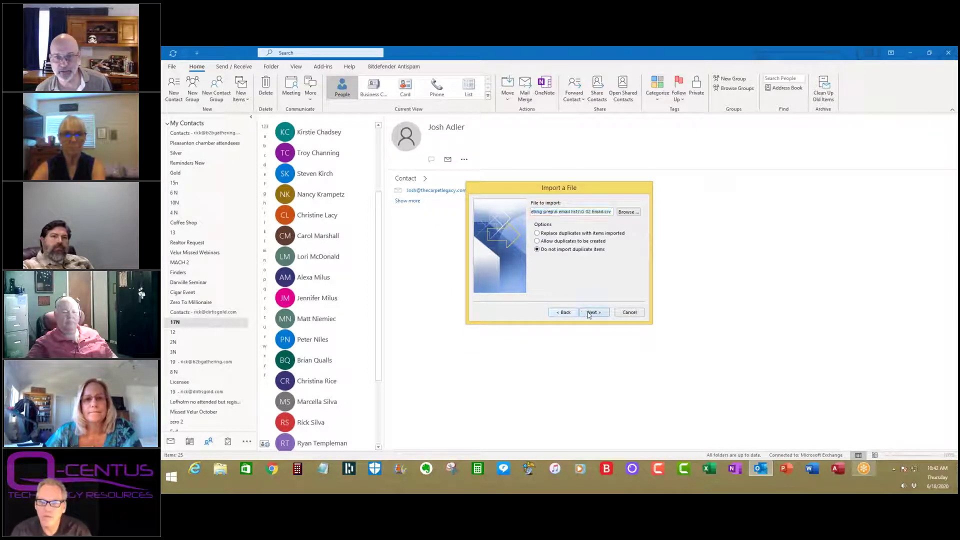
click(593, 313)
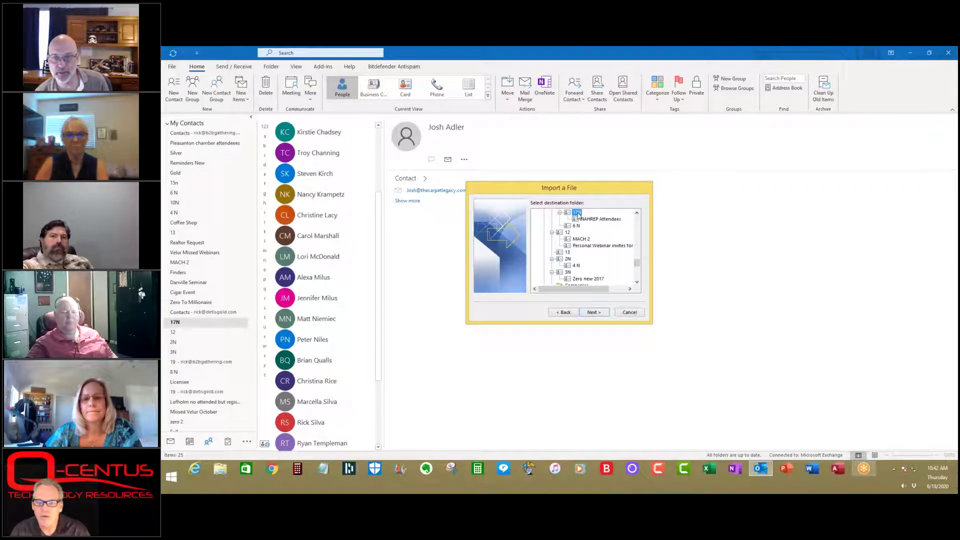
click(595, 313)
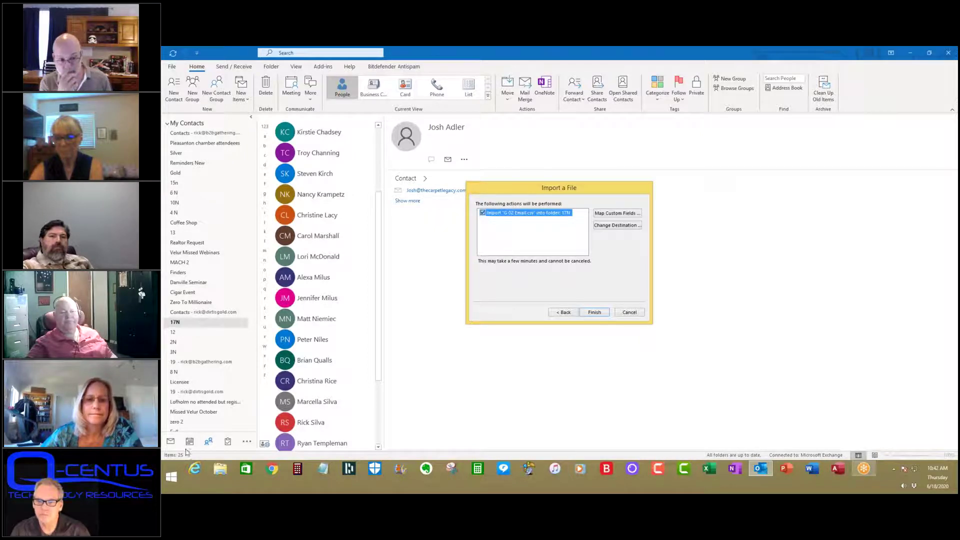
Finish the G 02 Email.csv import and check the 17N list, now 48 contacts.
click(594, 313)
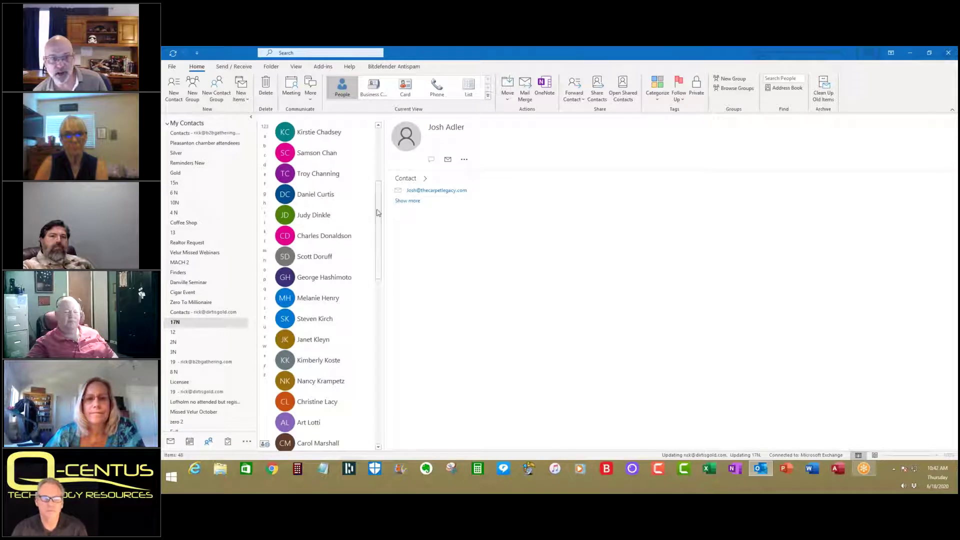
drag(377, 213, 378, 142)
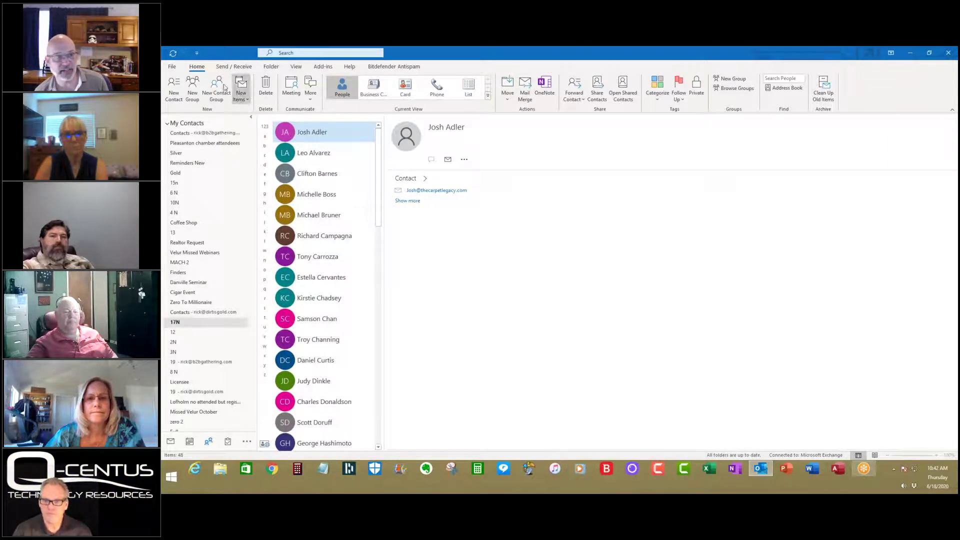
Begin a second CSV contact import and select G 03 Email.csv from the email lists folder.
click(172, 67)
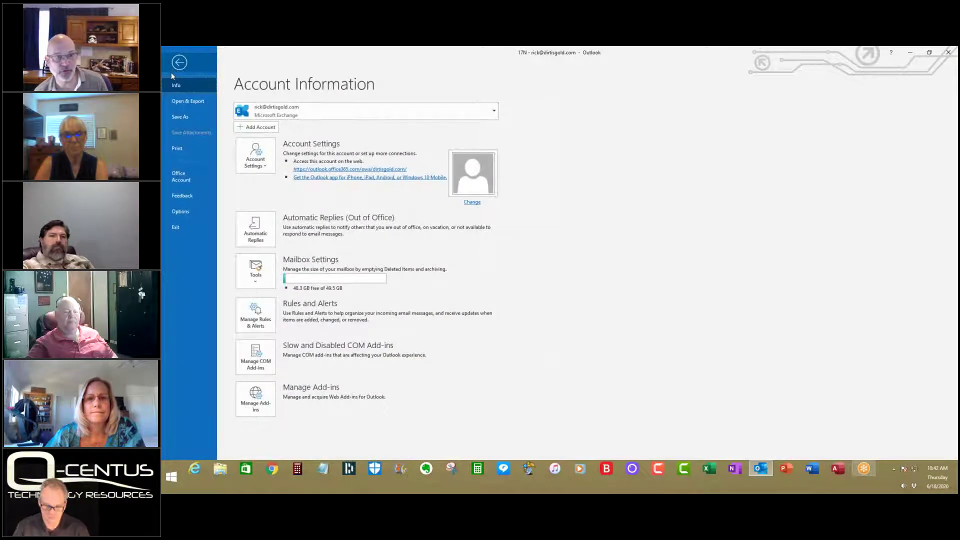
click(178, 102)
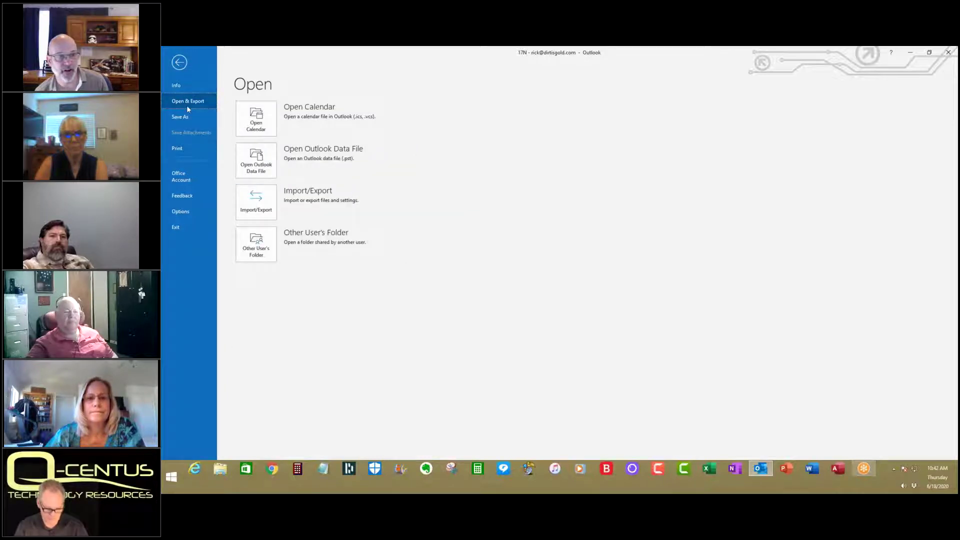
click(248, 194)
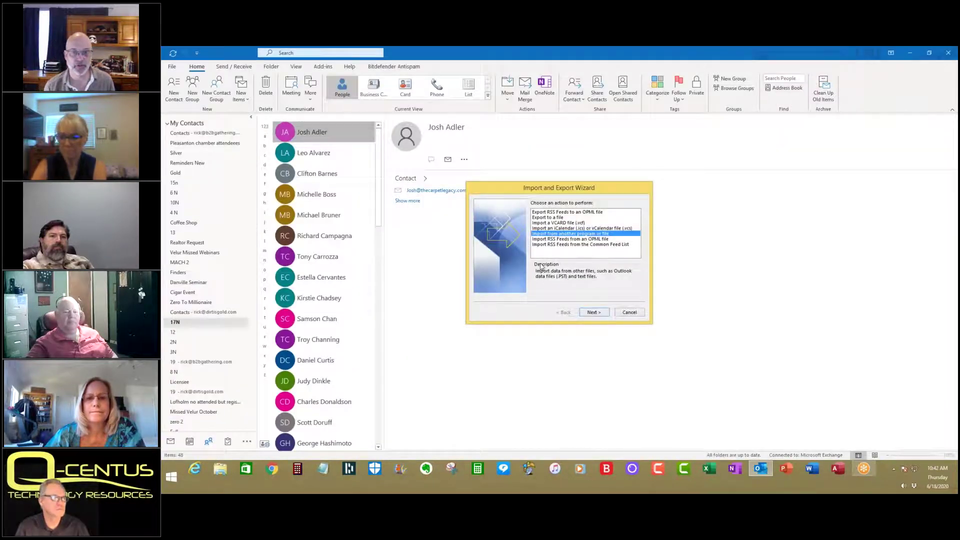
click(594, 312)
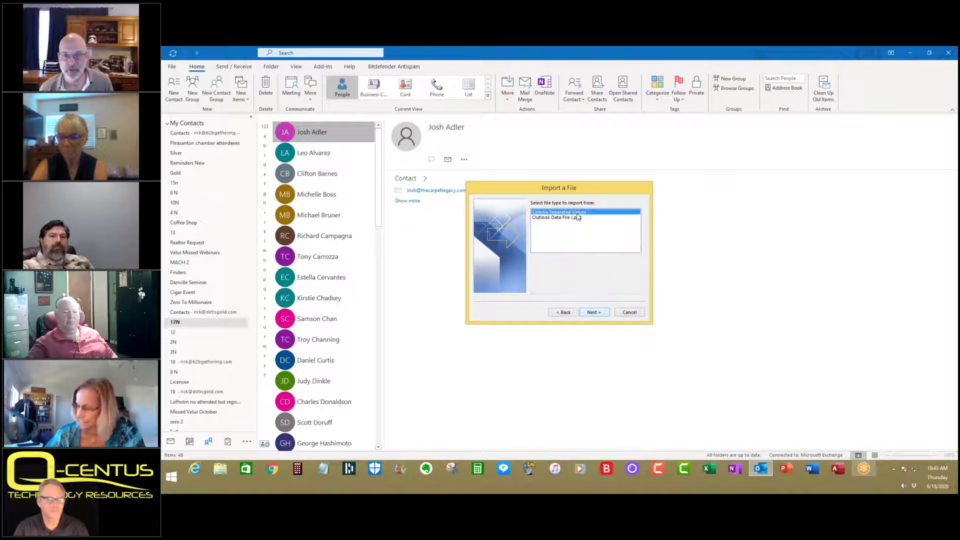
click(594, 312)
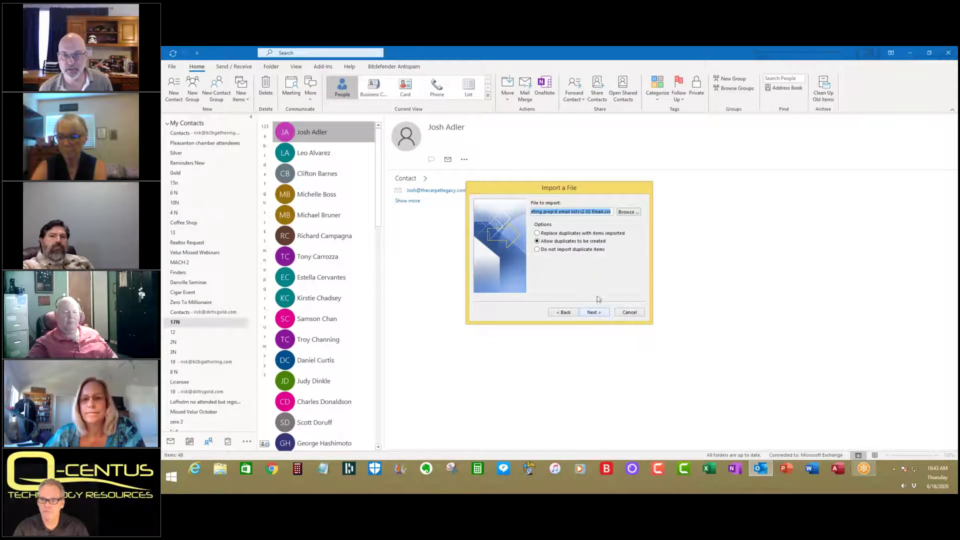
click(627, 212)
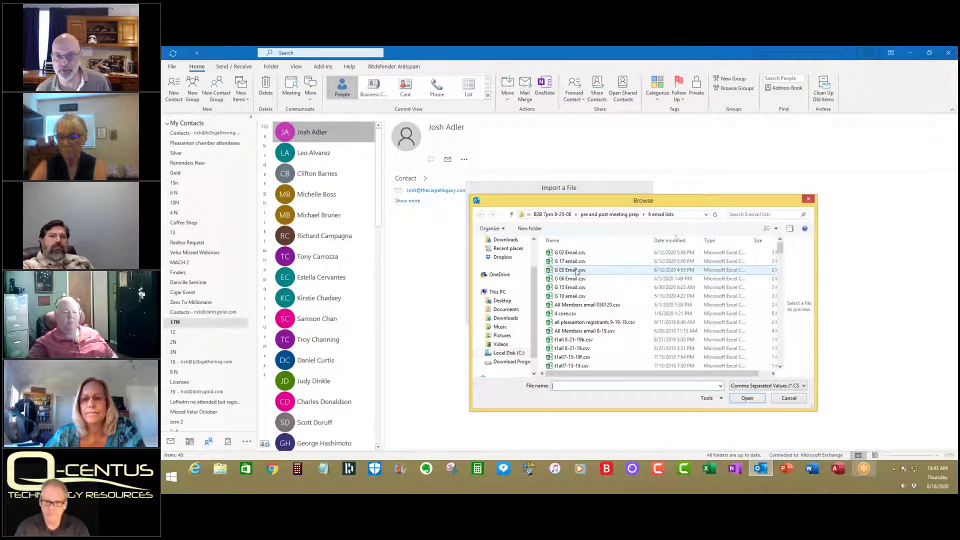
click(577, 271)
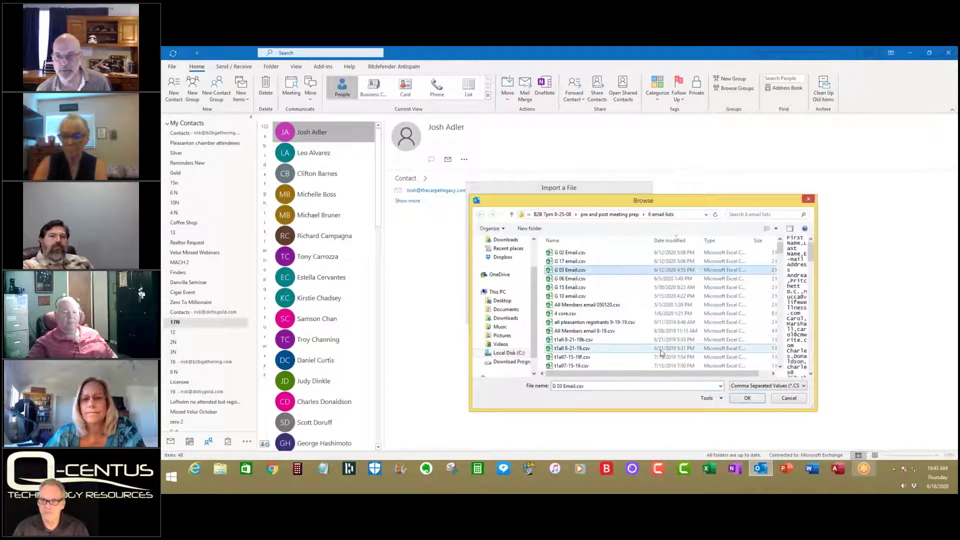
Import G 03 Email.csv into 17N without duplicates, raising it to 59 contacts.
click(746, 399)
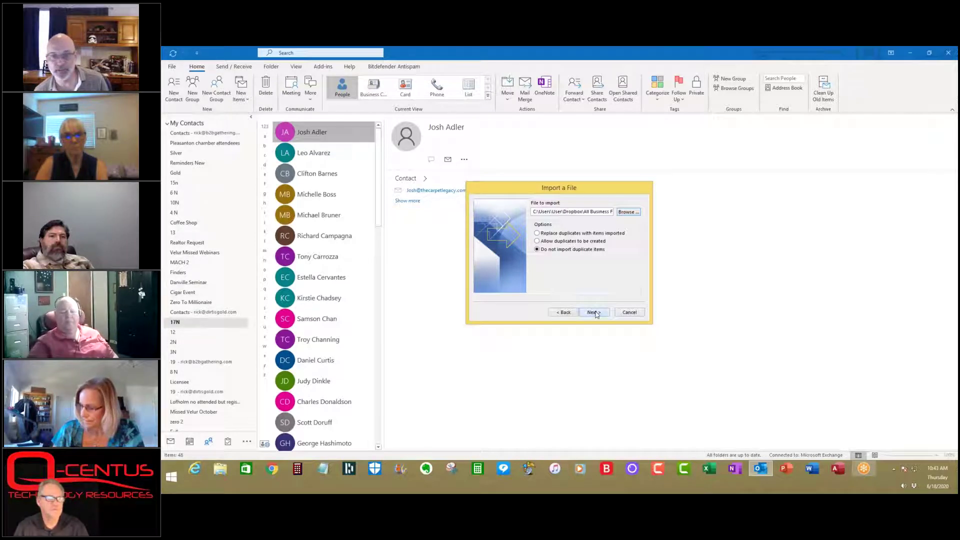
click(593, 313)
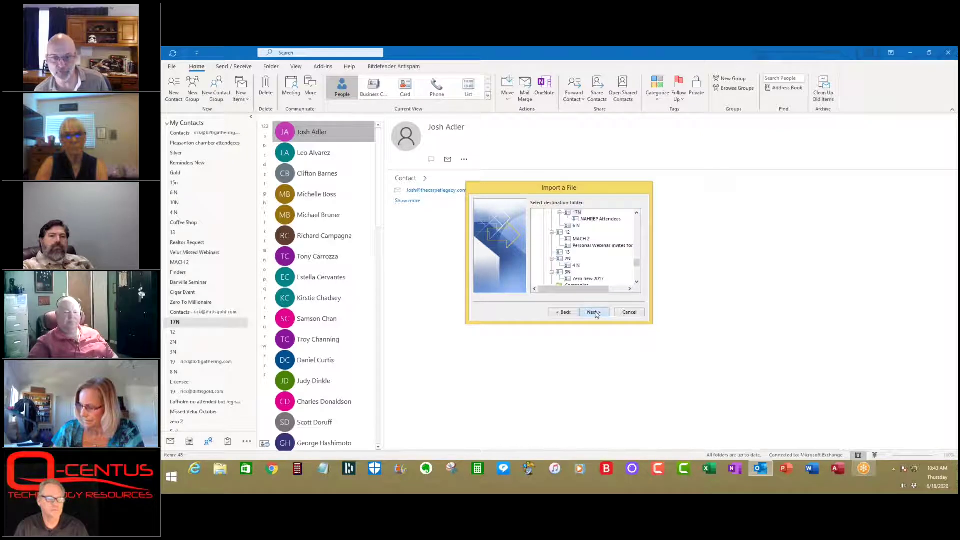
click(595, 312)
click(595, 313)
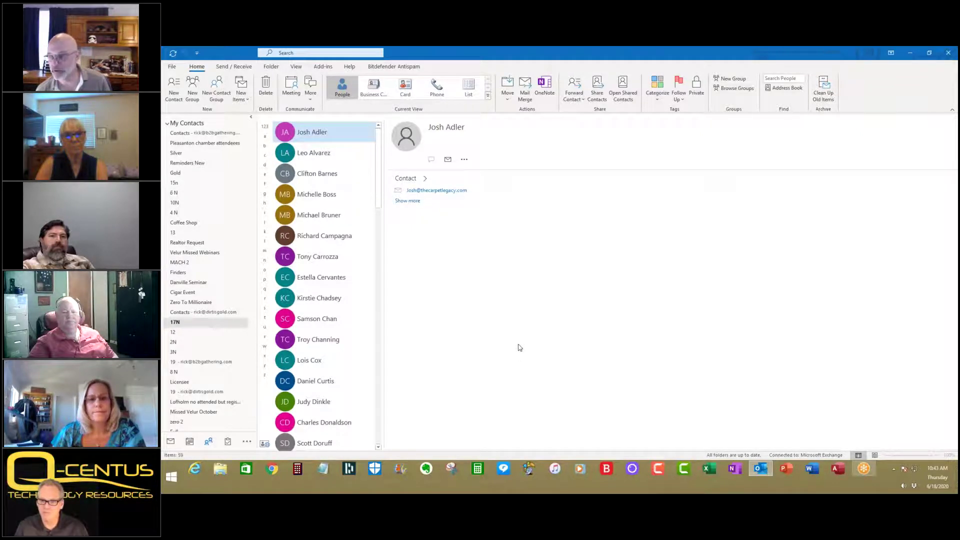
scroll(379, 167, down, 10)
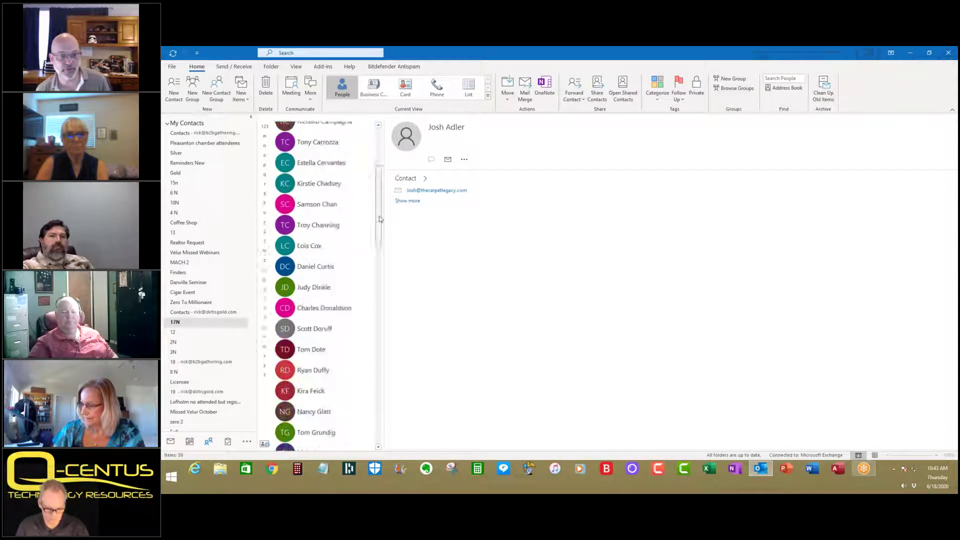
scroll(374, 164, up, 8)
scroll(372, 163, up, 2)
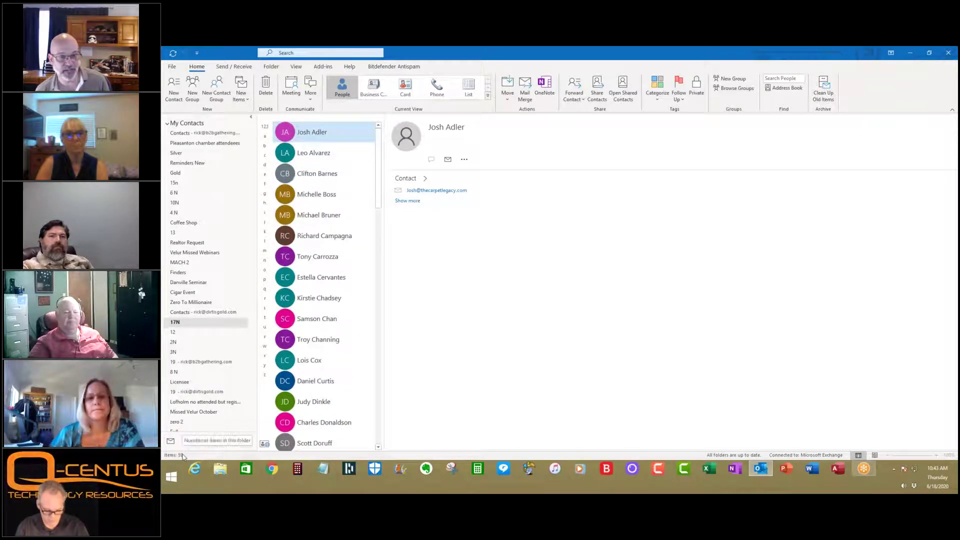
drag(378, 165, 400, 428)
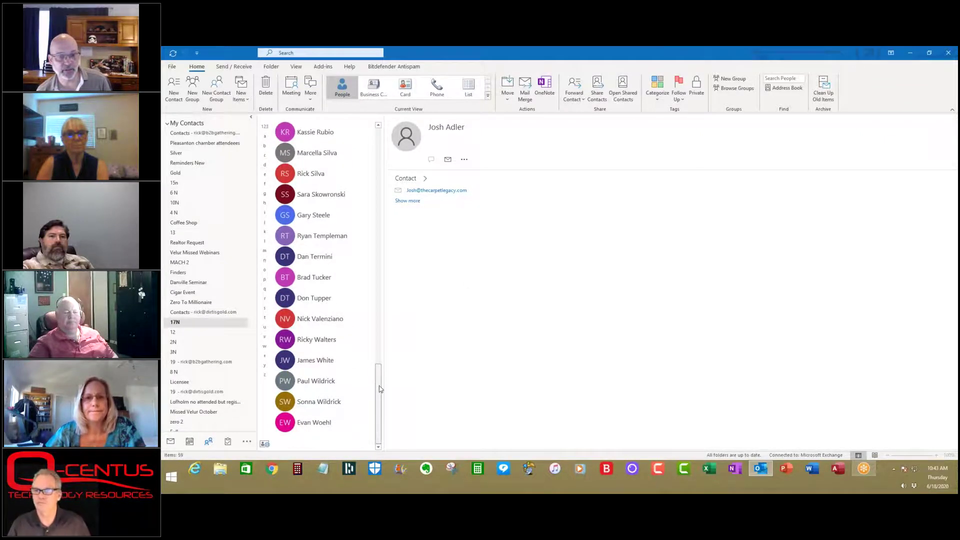
drag(380, 389, 383, 150)
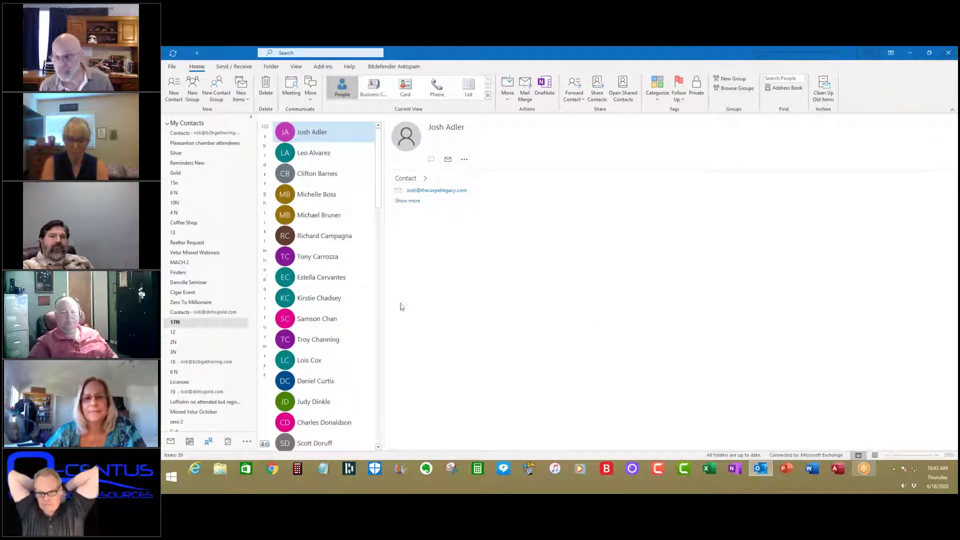
click(206, 324)
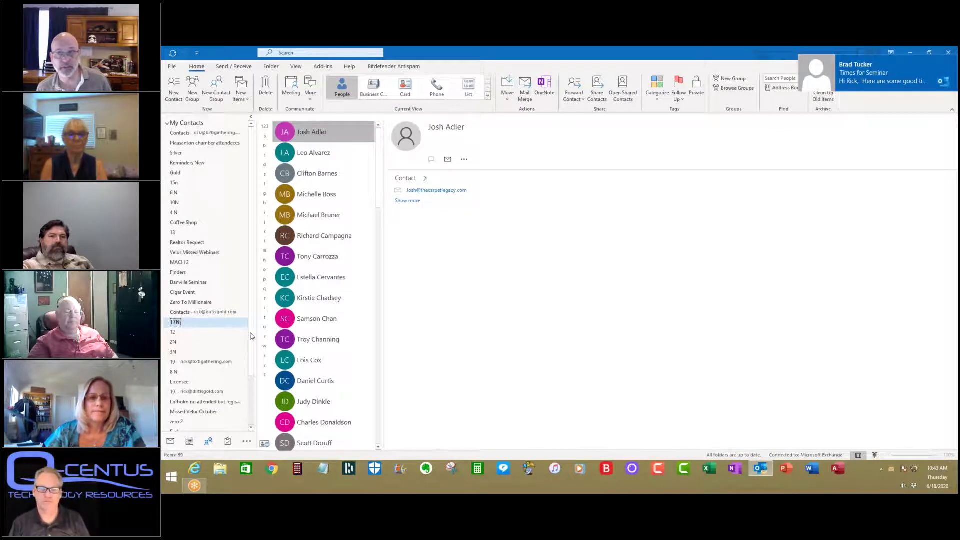
scroll(382, 171, down, 1)
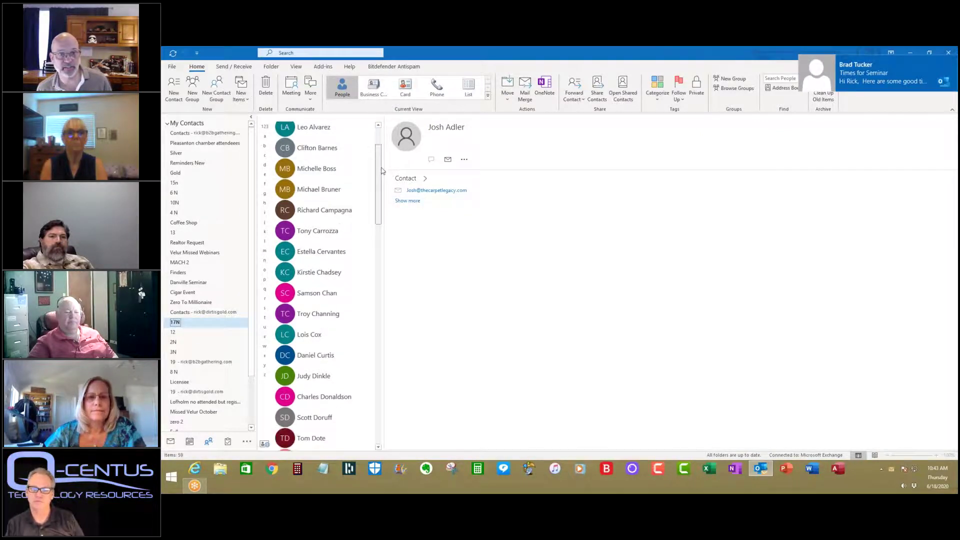
scroll(382, 170, down, 4)
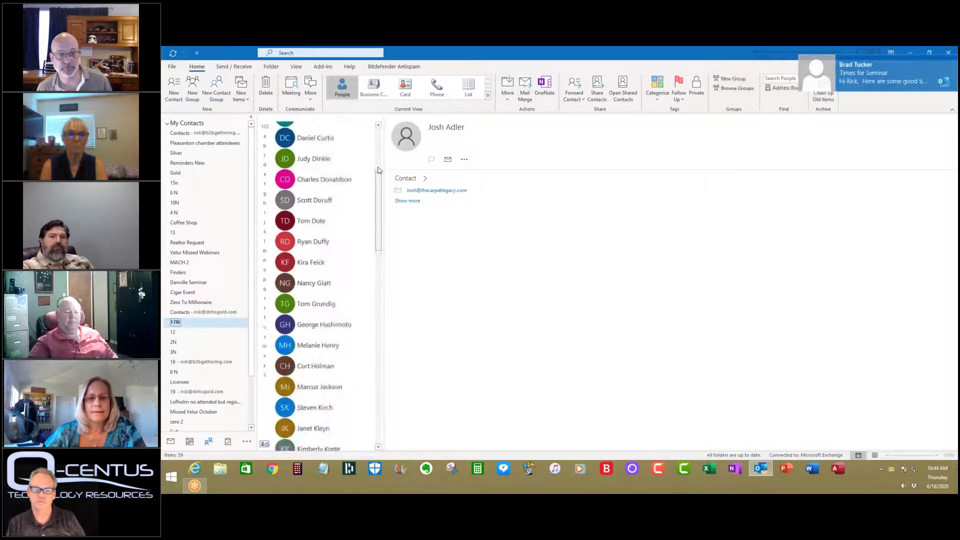
drag(378, 170, 338, 394)
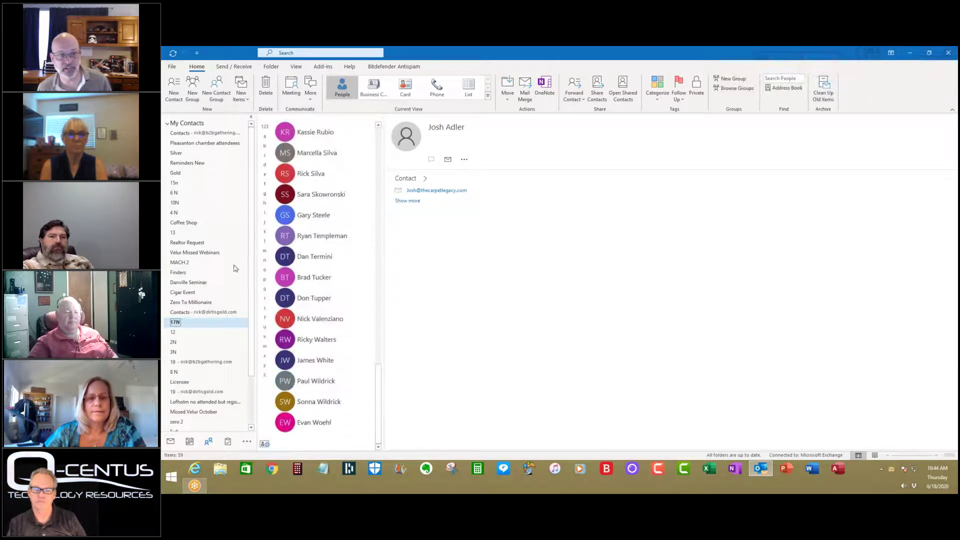
scroll(252, 205, down, 1)
scroll(248, 185, up, 1)
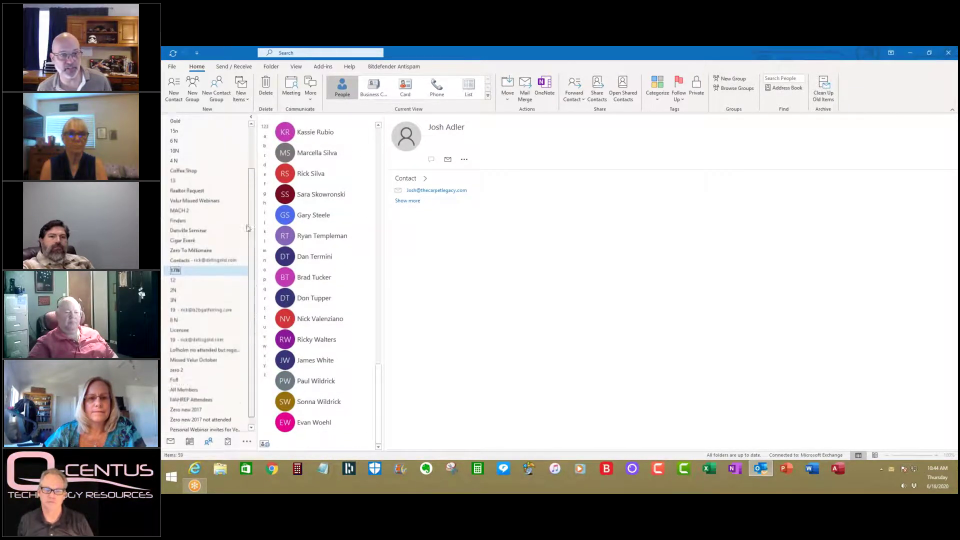
scroll(246, 180, down, 2)
scroll(248, 210, up, 2)
scroll(251, 260, down, 2)
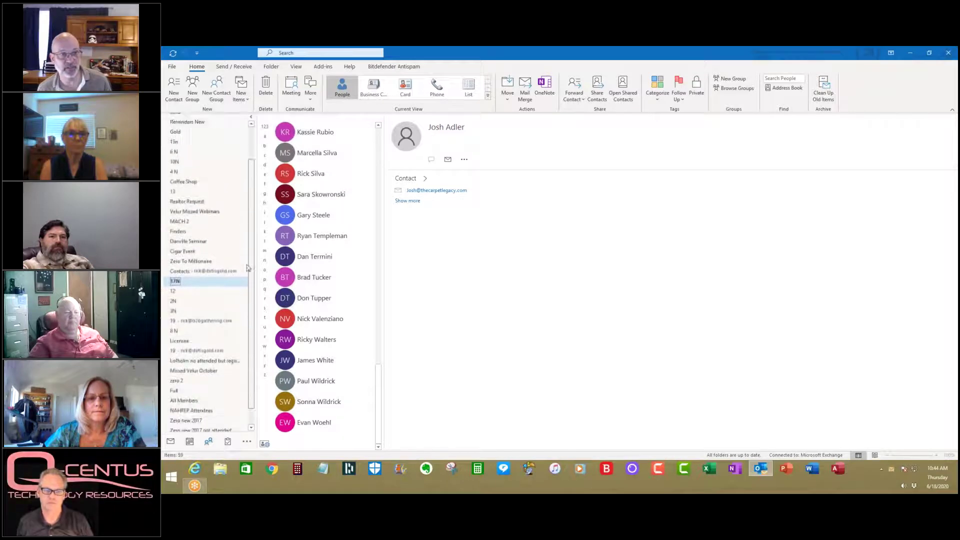
scroll(253, 274, up, 2)
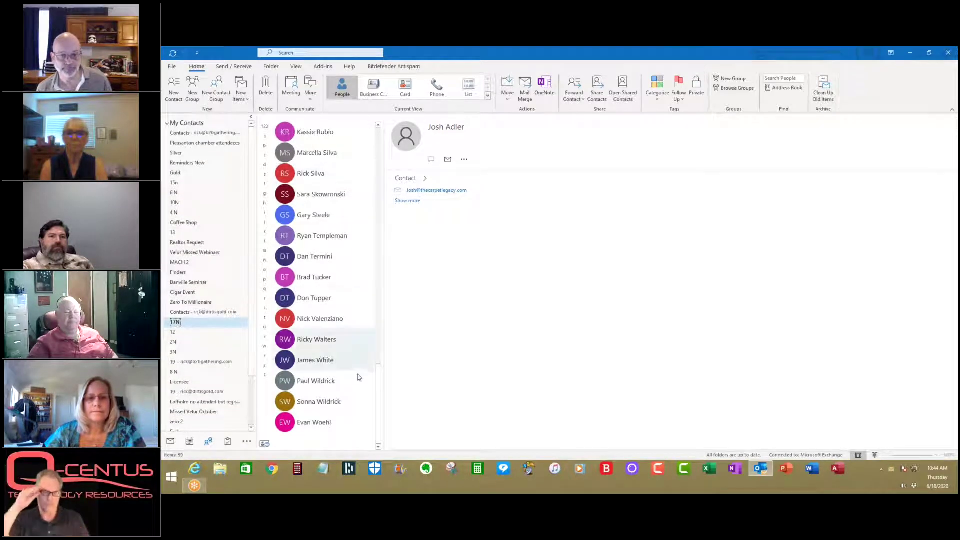
drag(380, 376, 379, 155)
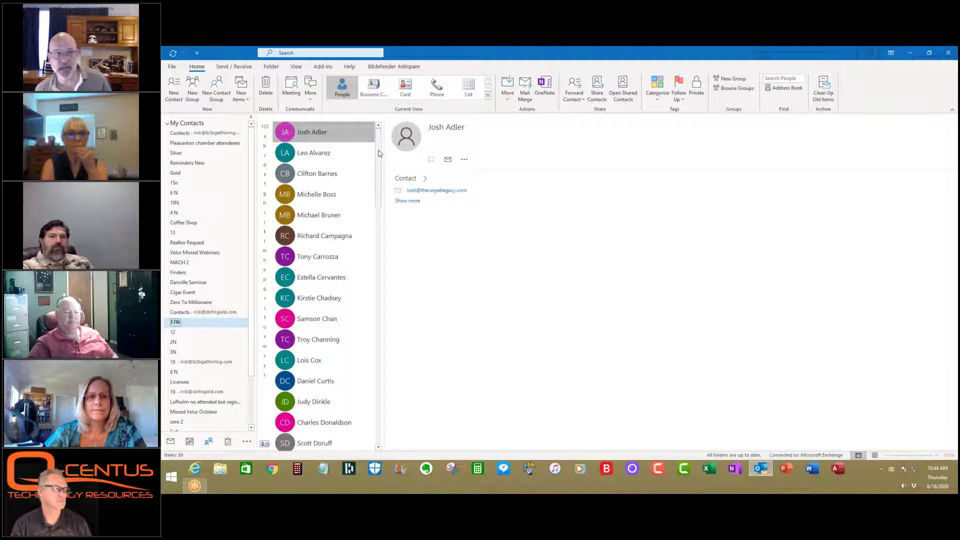
Discard an empty new contact, then display a 17N contact's details in the reading pane.
click(172, 90)
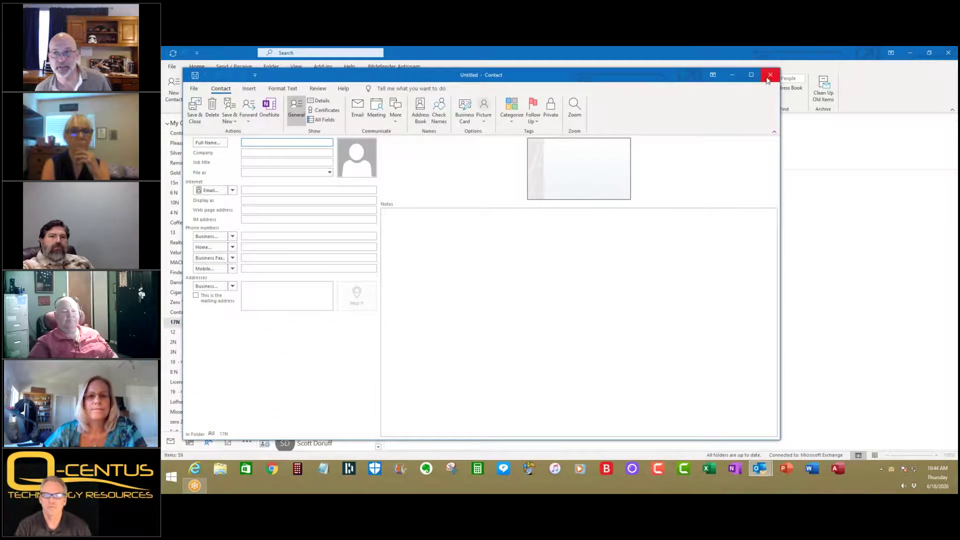
click(768, 78)
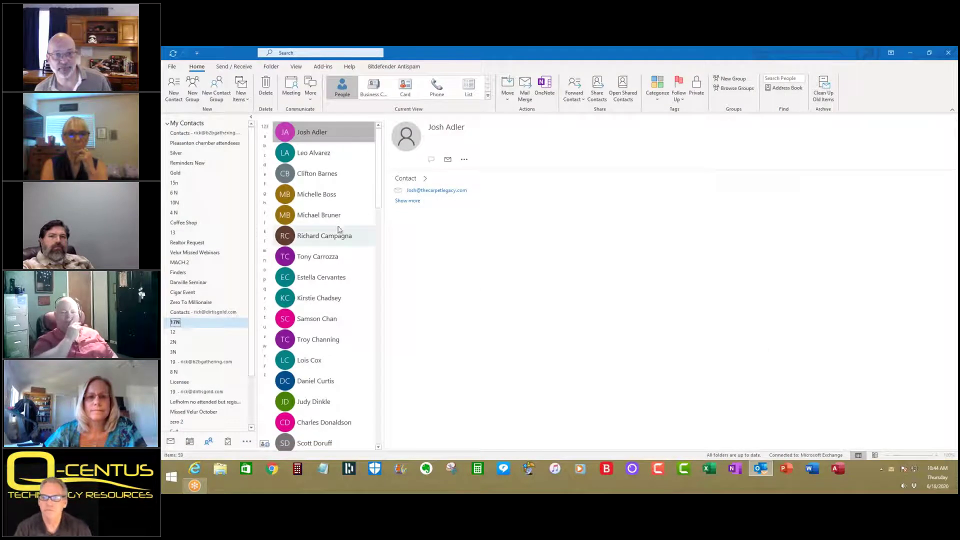
click(329, 238)
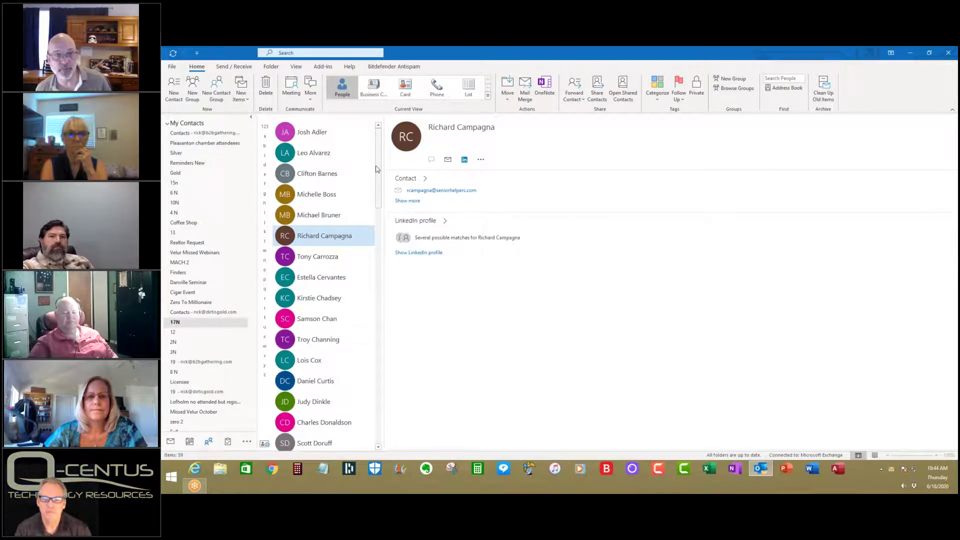
scroll(379, 170, down, 5)
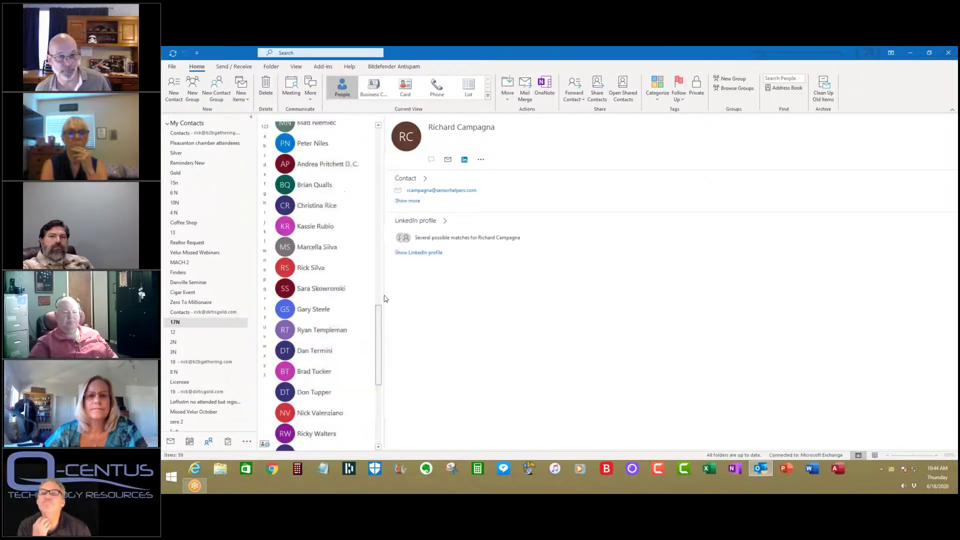
scroll(379, 171, up, 5)
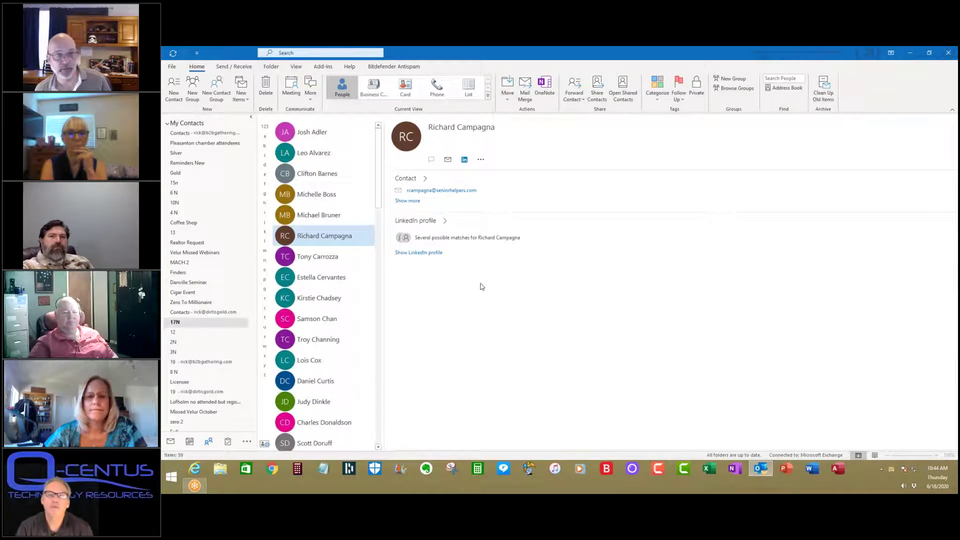